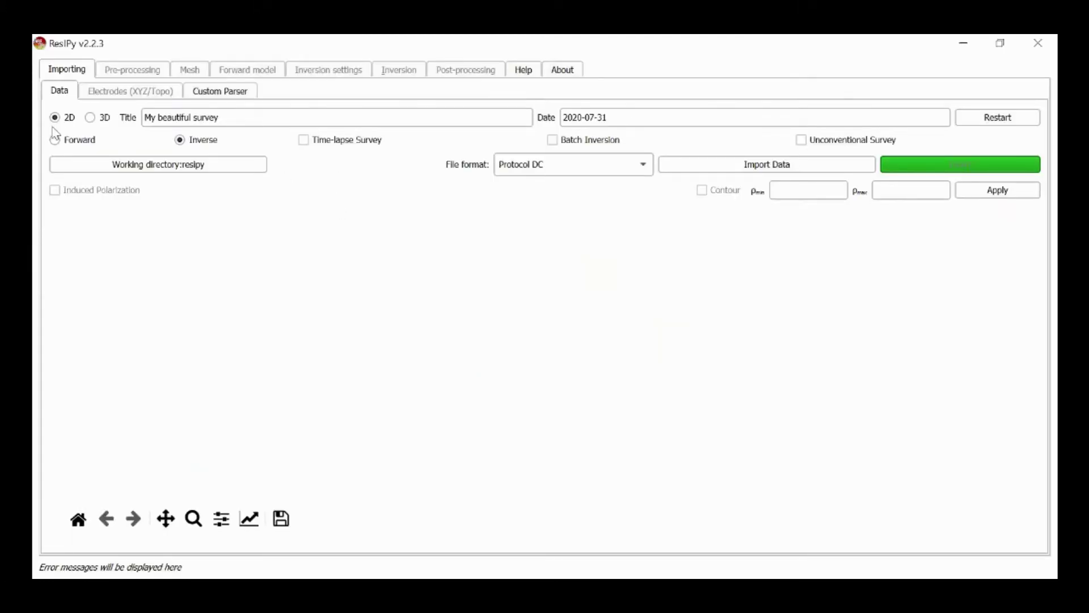
# Switch the 2D survey from Inverse to Forward modelling mode.
pyautogui.click(55, 140)
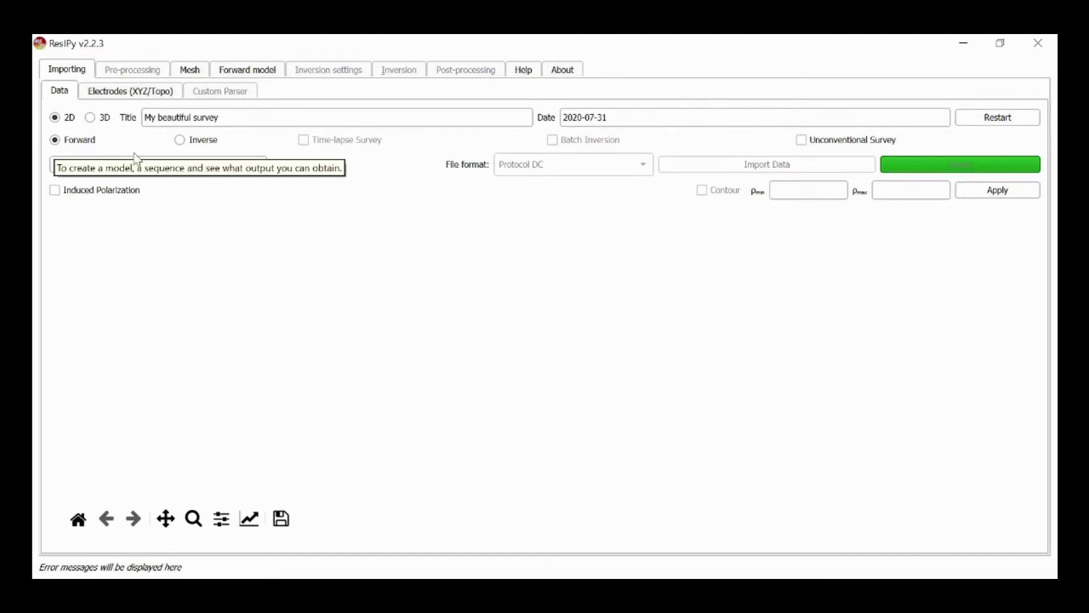
# Generate 48 surface electrodes at 5 m X spacing, starting at 0 m.
pyautogui.click(150, 91)
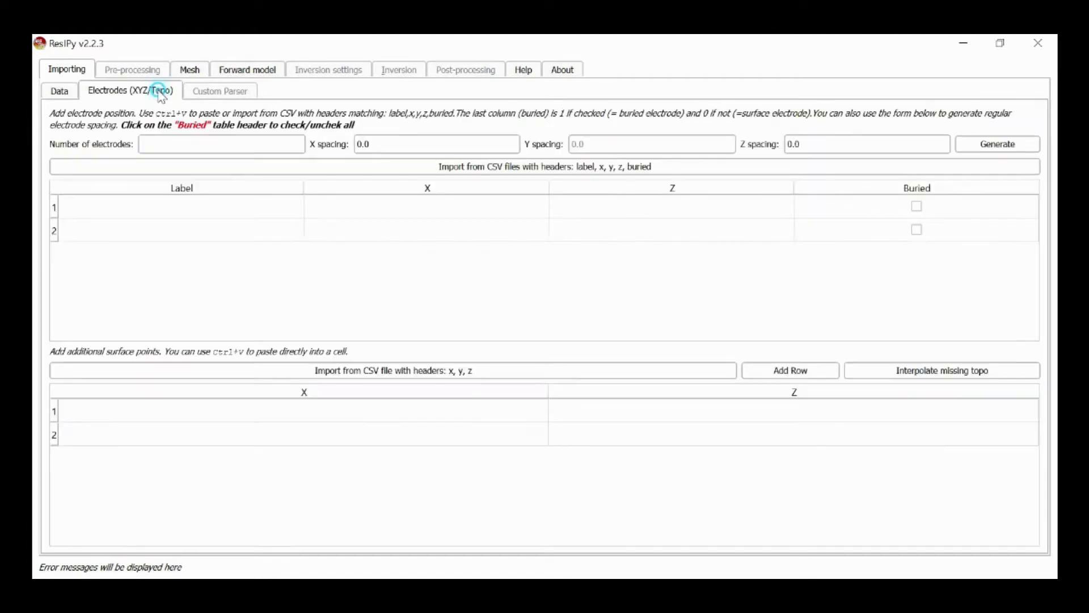
pyautogui.click(214, 139)
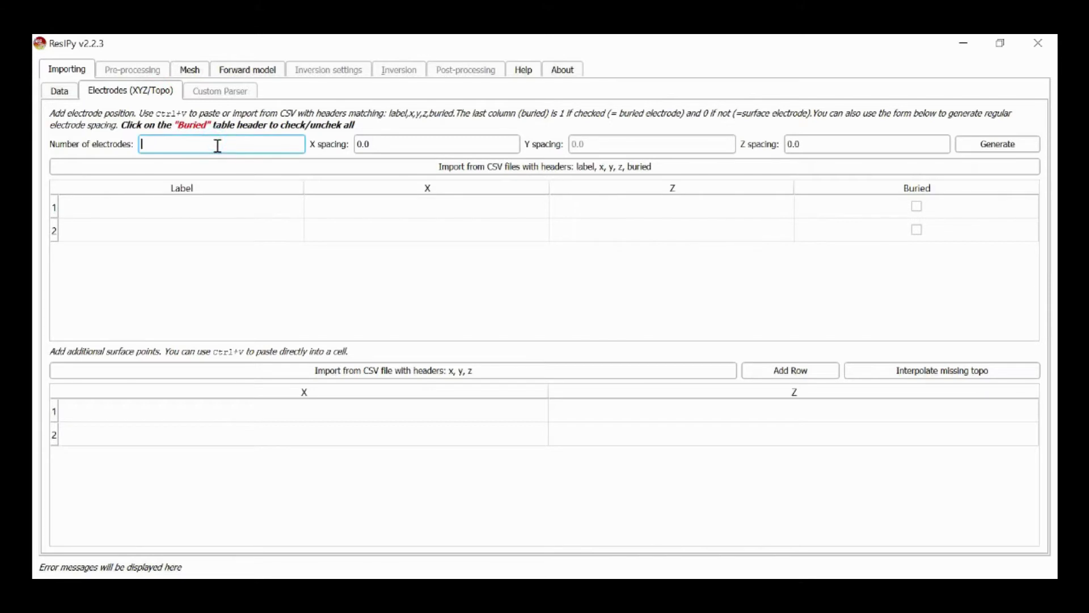
pyautogui.write('48')
pyautogui.press('Tab')
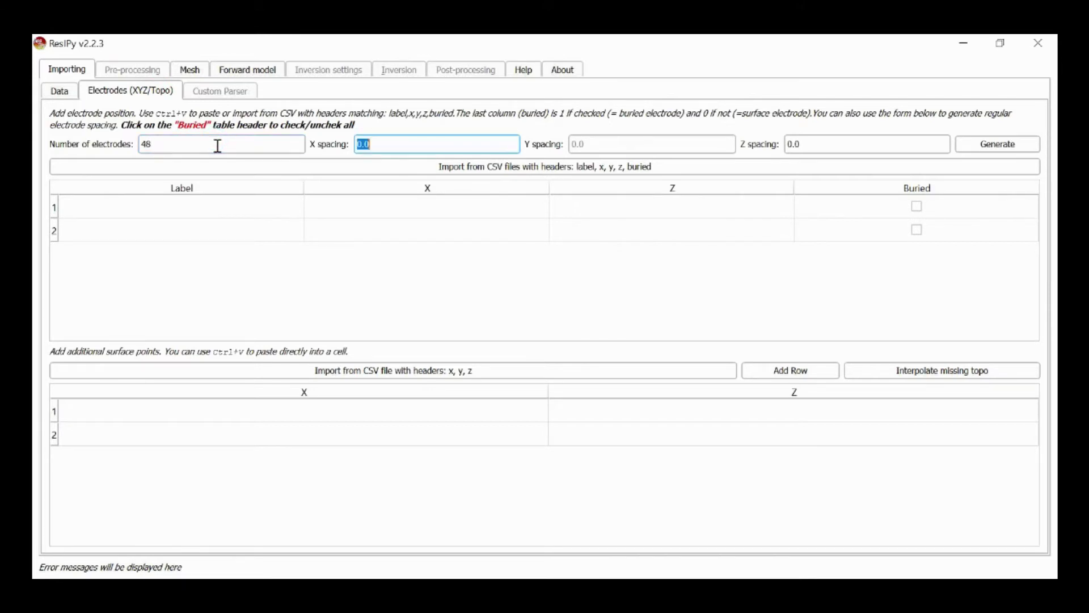
pyautogui.write('5')
pyautogui.click(999, 148)
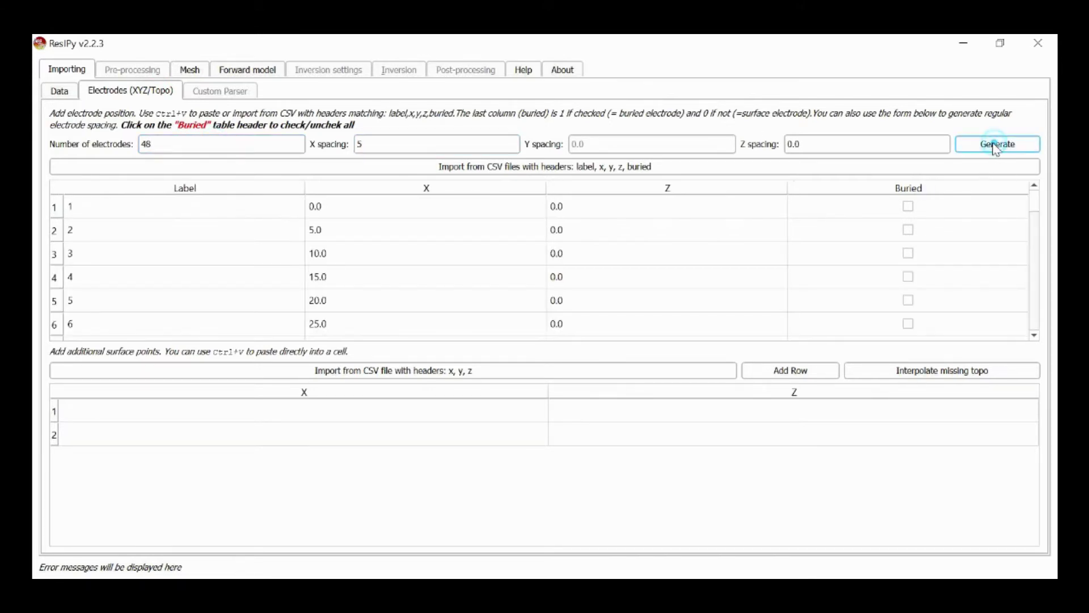
# Design the model by drawing two rectangular anomalies, one on the left and one near 150–200 m.
pyautogui.click(199, 73)
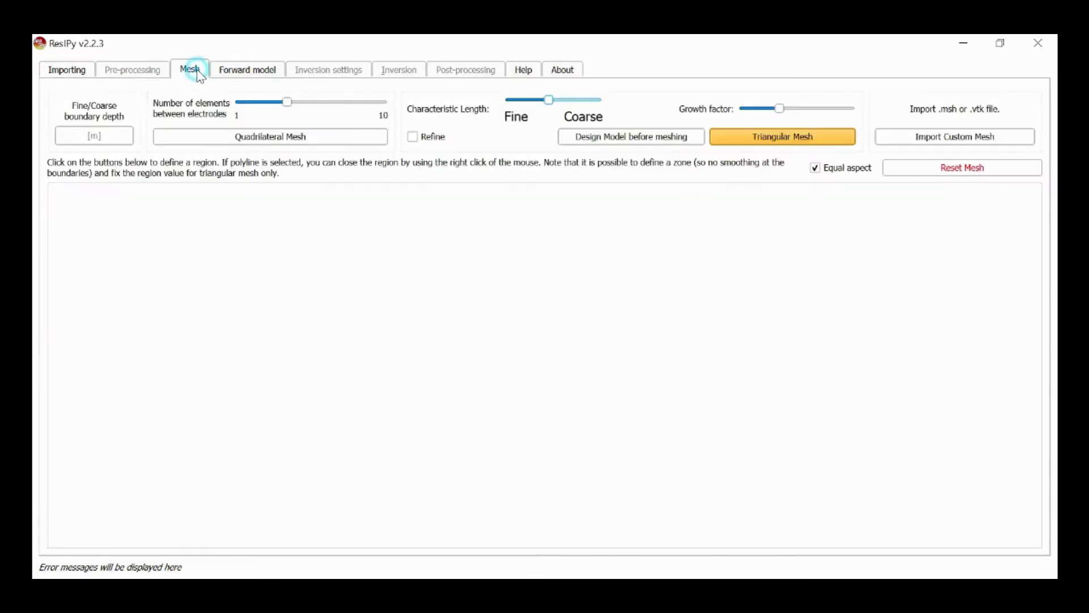
pyautogui.click(625, 141)
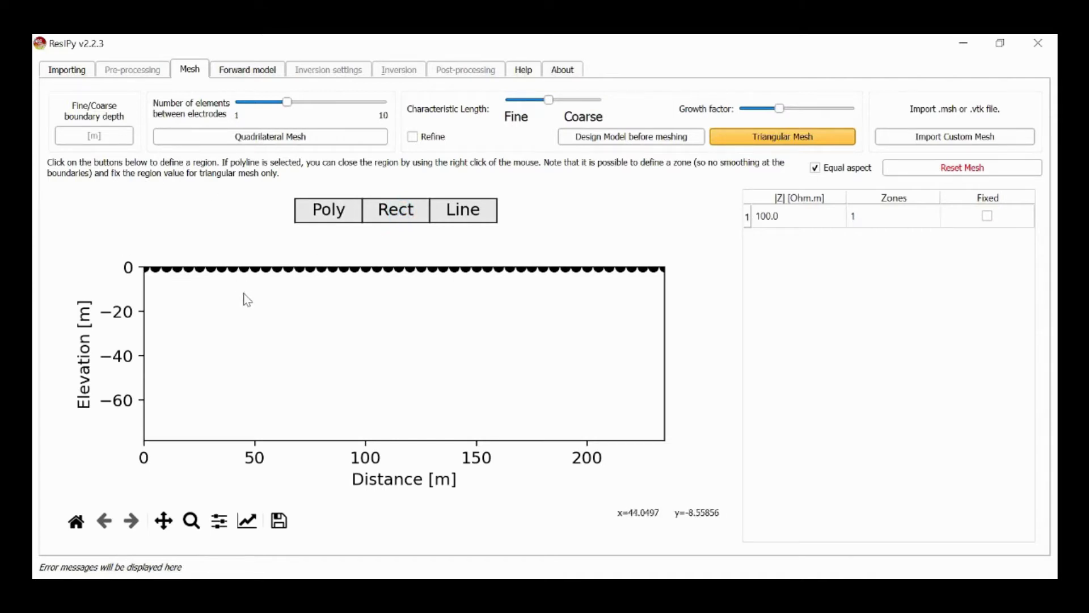
pyautogui.click(223, 284)
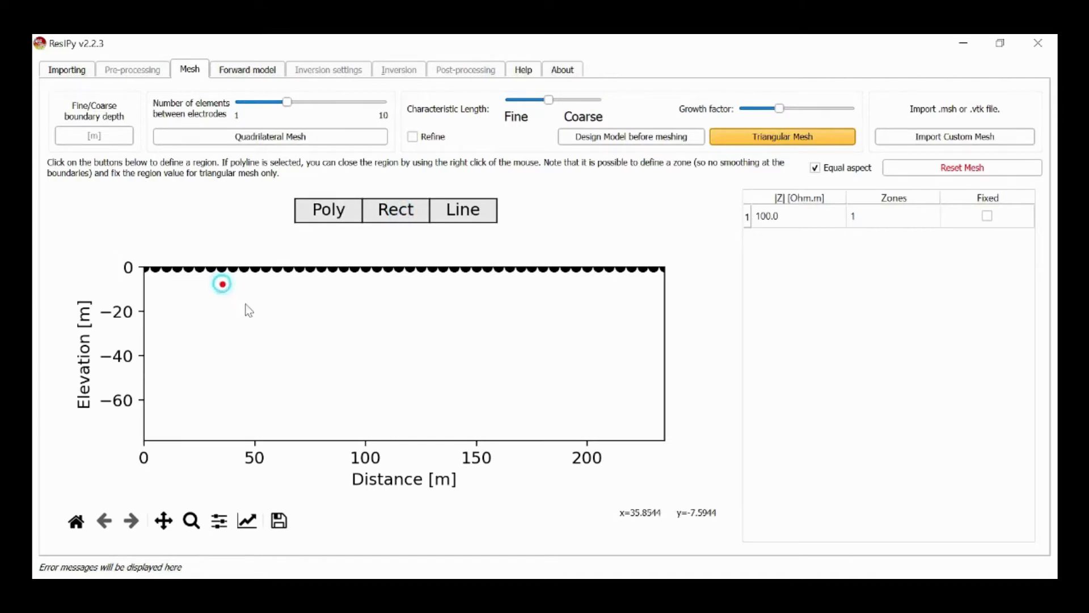
pyautogui.click(328, 438)
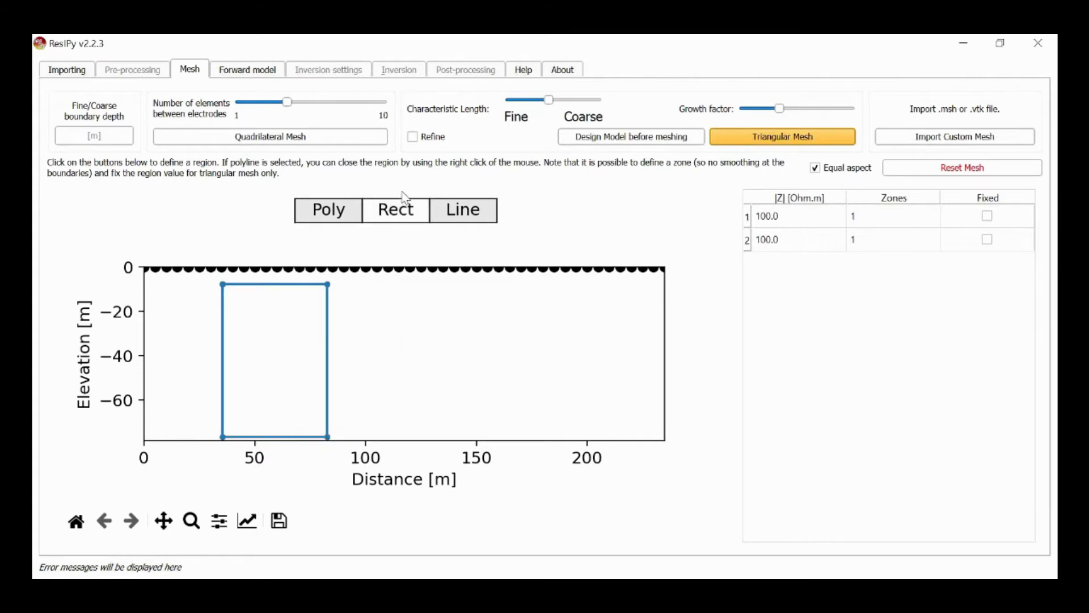
pyautogui.click(470, 282)
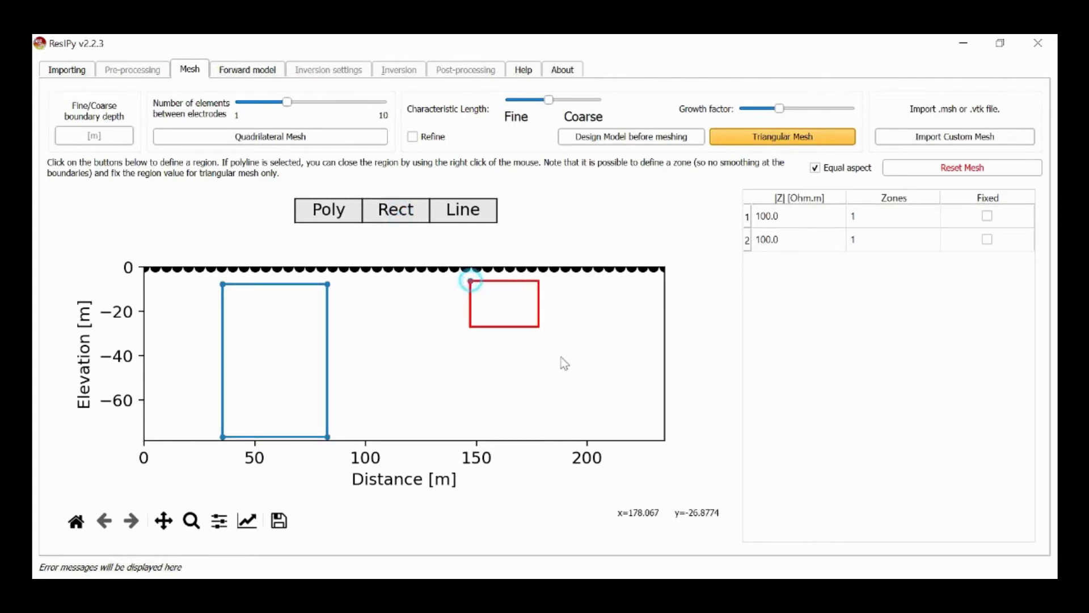
pyautogui.click(584, 436)
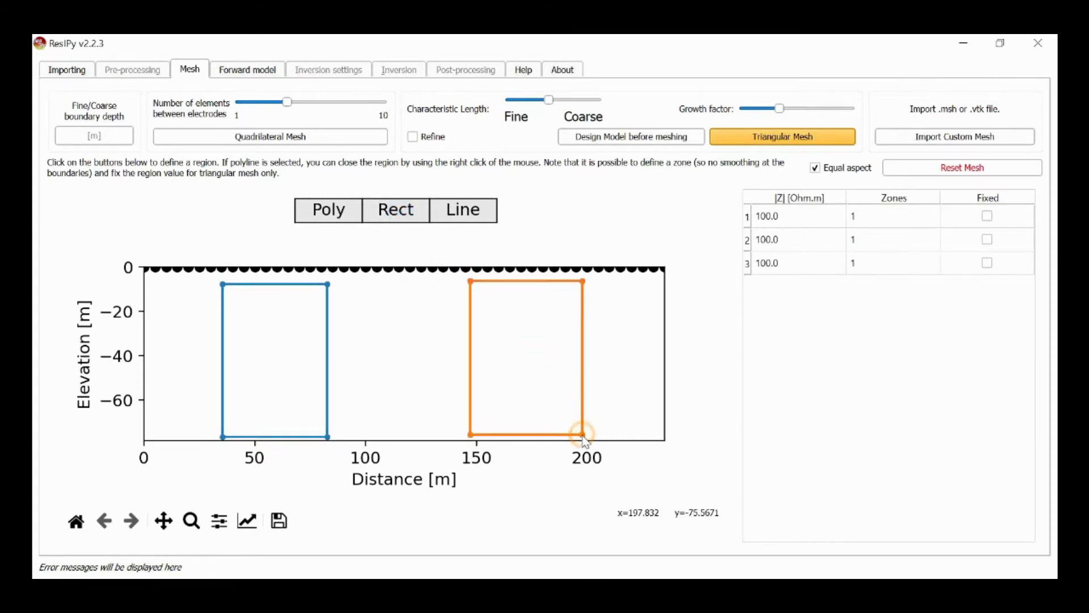
# Build the triangular mesh and set region 1 to 10 Ohm.m and region 2 to 1000 Ohm.m.
pyautogui.click(806, 137)
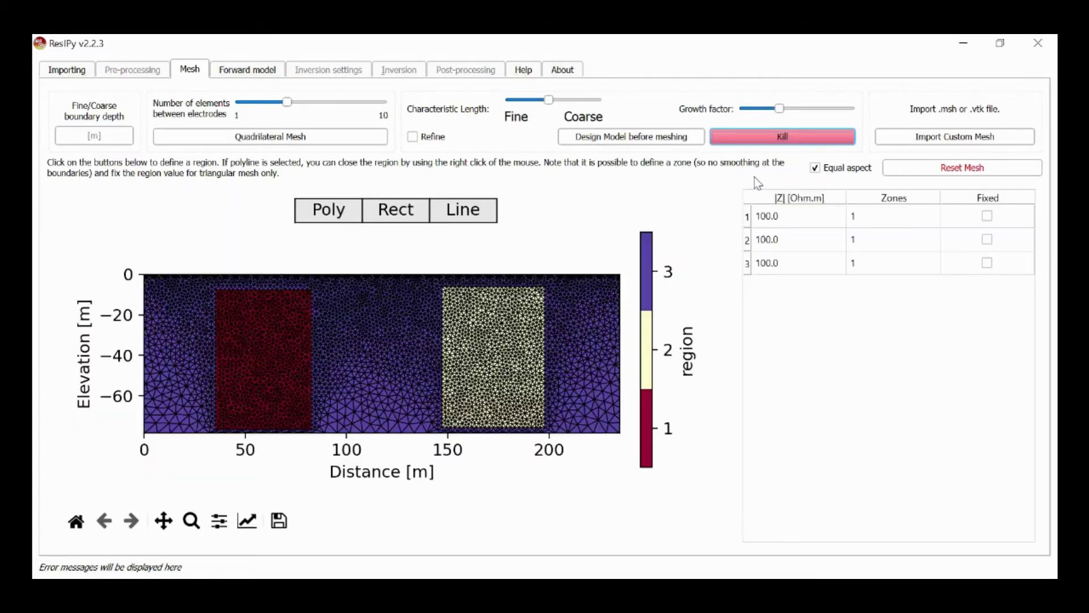
pyautogui.doubleClick(782, 222)
pyautogui.write('10')
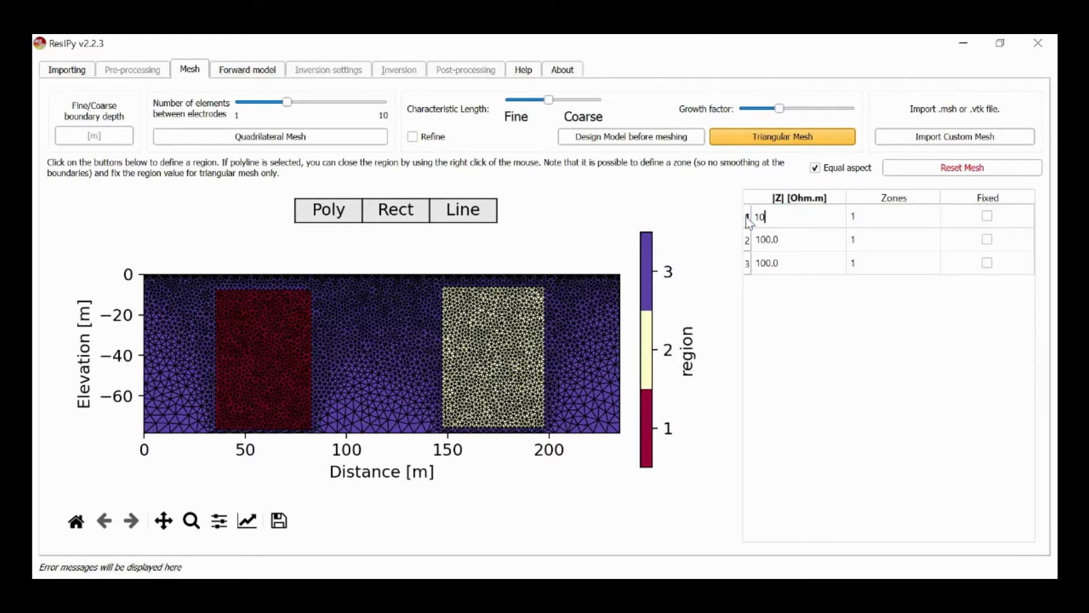
pyautogui.click(789, 239)
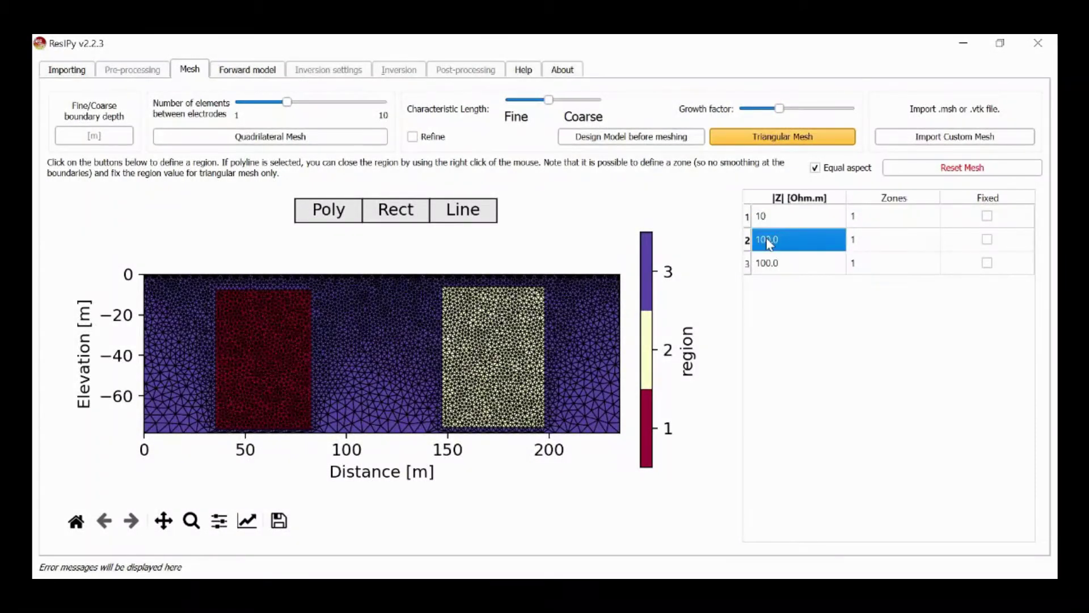
pyautogui.write('1000')
pyautogui.press('Tab')
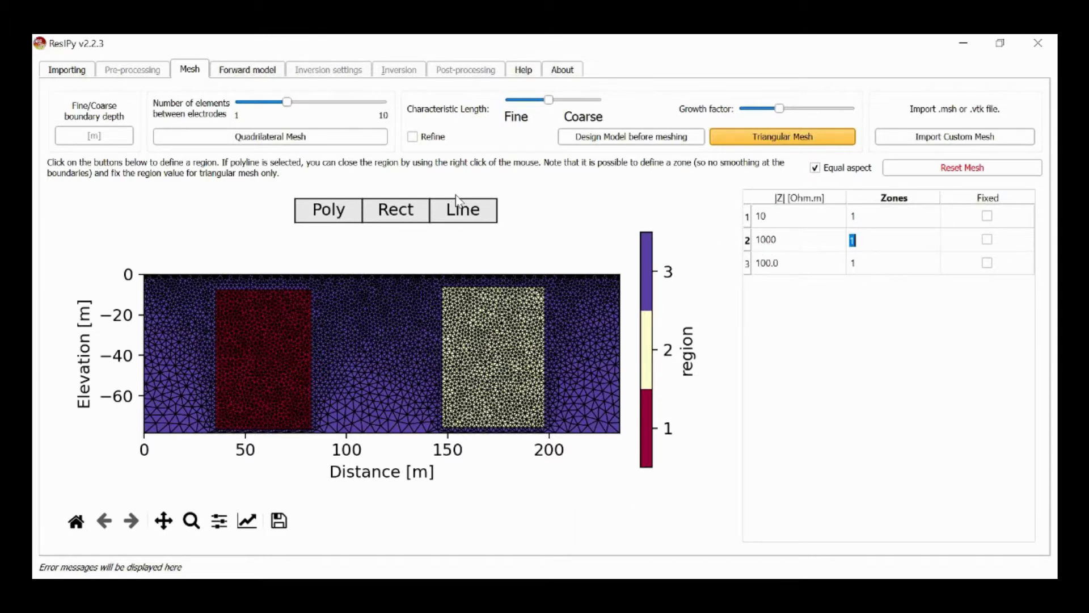
# Run the dipole-dipole forward model with 5% resistivity noise, producing 332 quadrupoles.
pyautogui.click(252, 70)
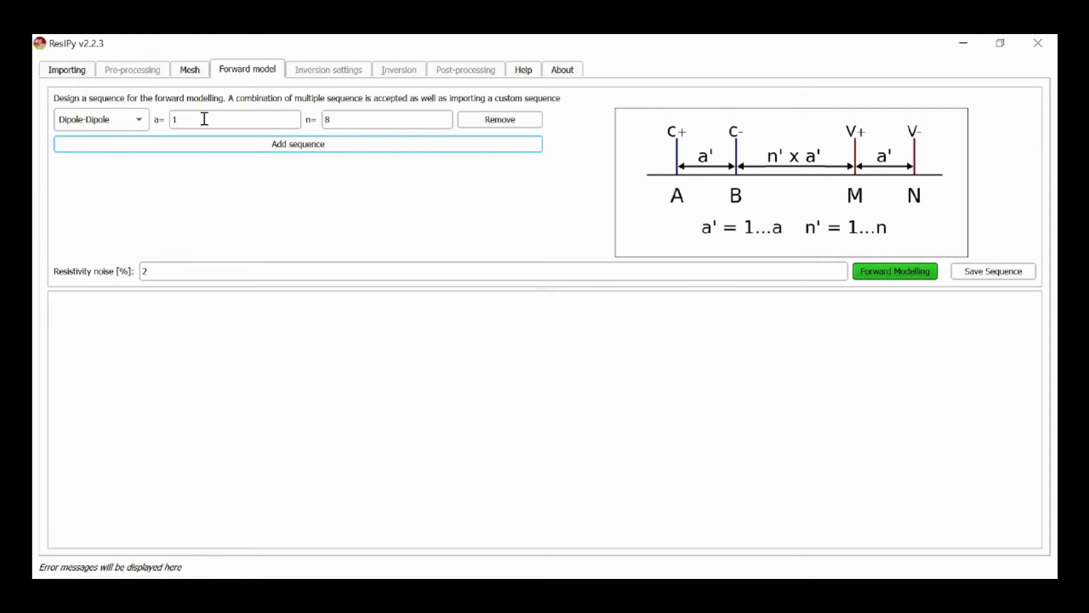
pyautogui.doubleClick(161, 272)
pyautogui.write('5')
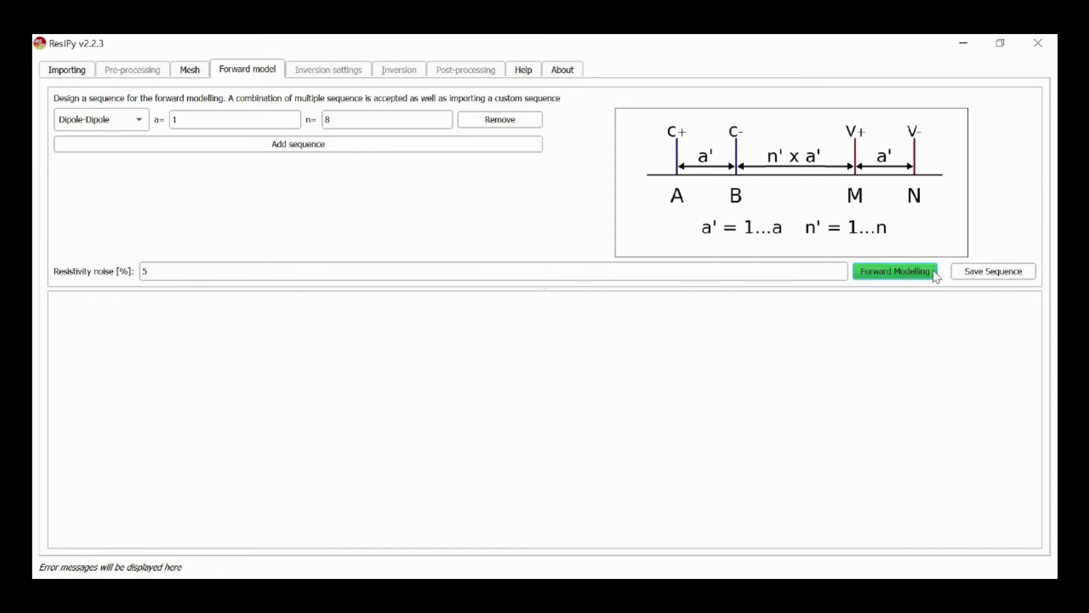
pyautogui.click(913, 273)
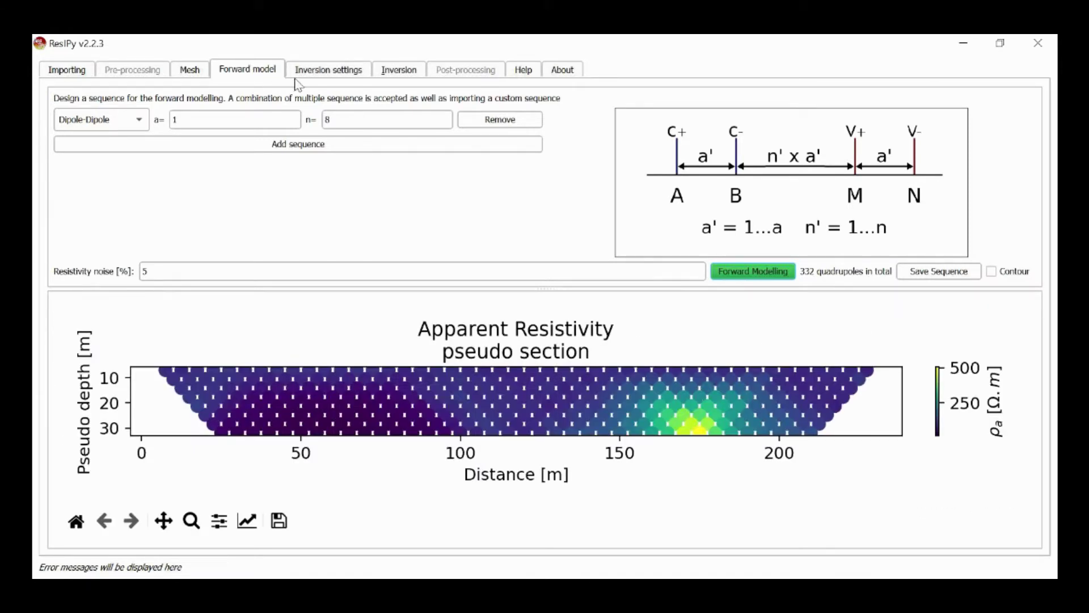
# Set error weights a_wgt to 0 and b_wgt to 0.05, then return to the mesh page.
pyautogui.click(325, 71)
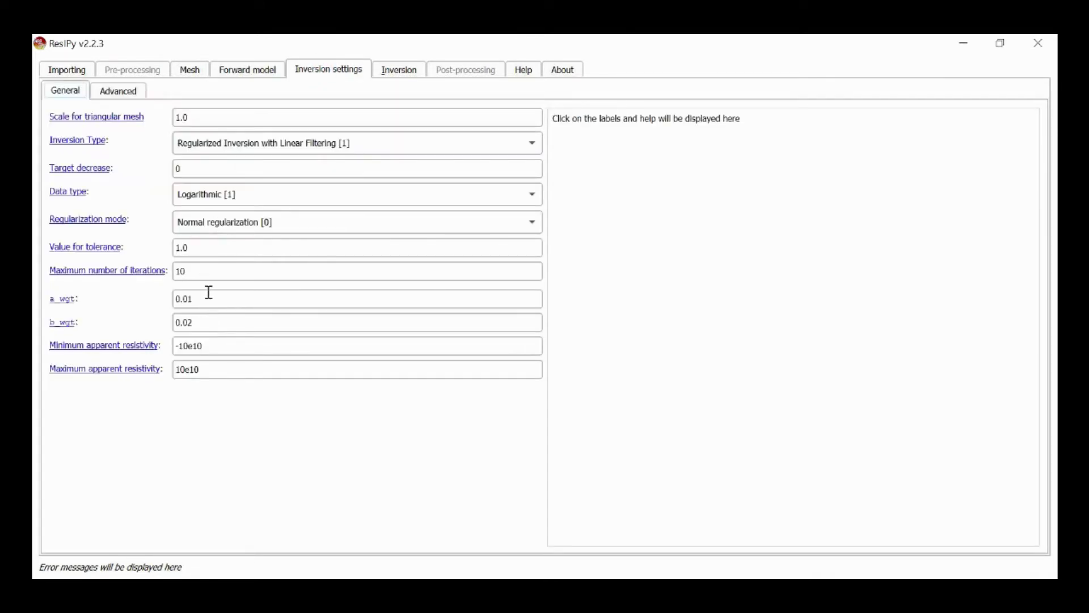
pyautogui.moveTo(205, 298); pyautogui.dragTo(135, 307)
pyautogui.write('0')
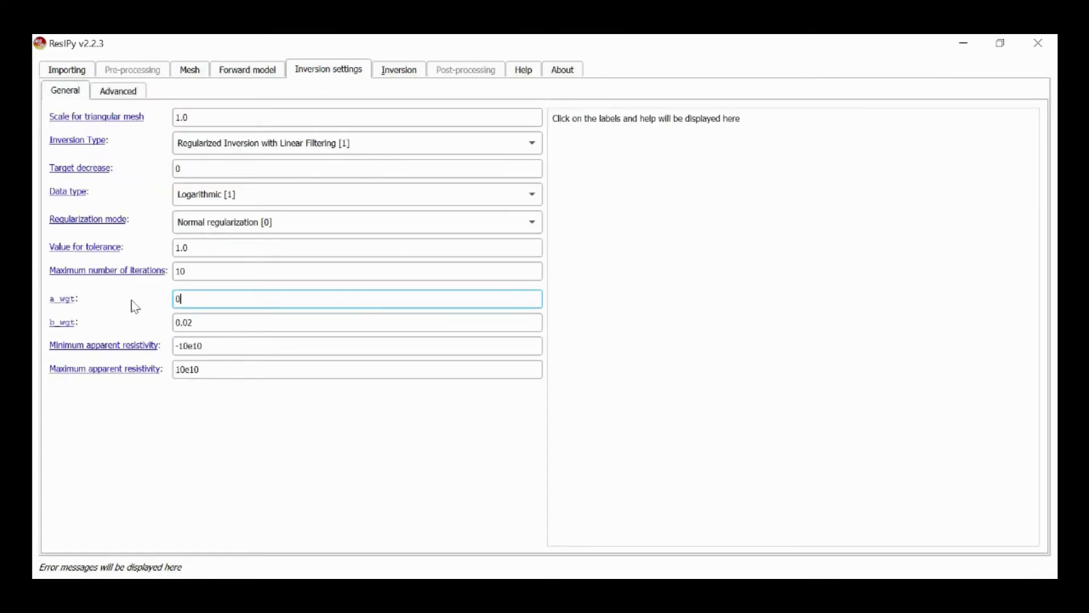
pyautogui.click(237, 325)
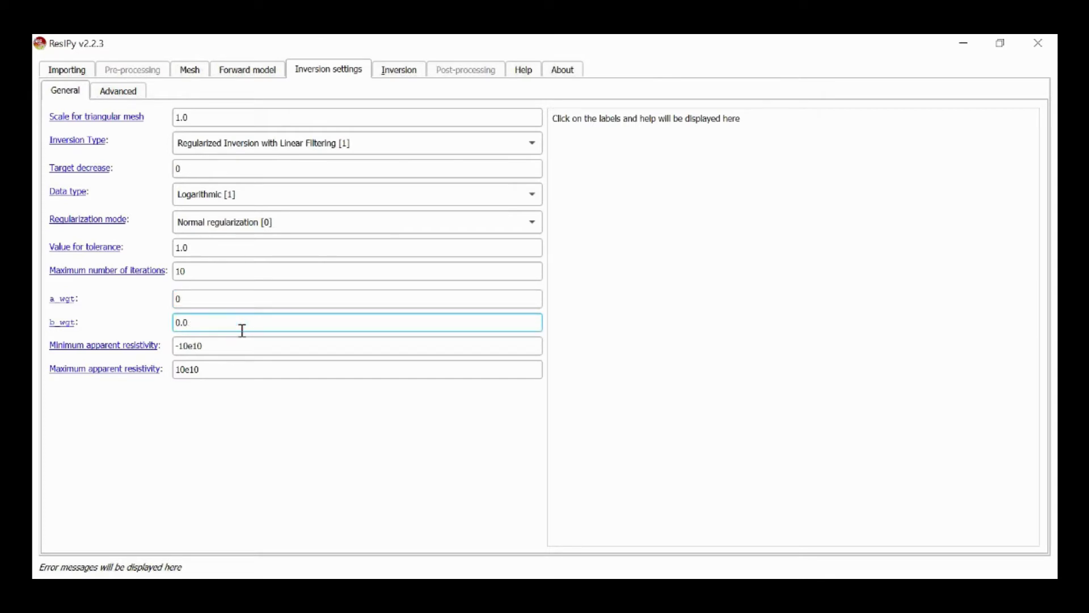
pyautogui.press('Tab')
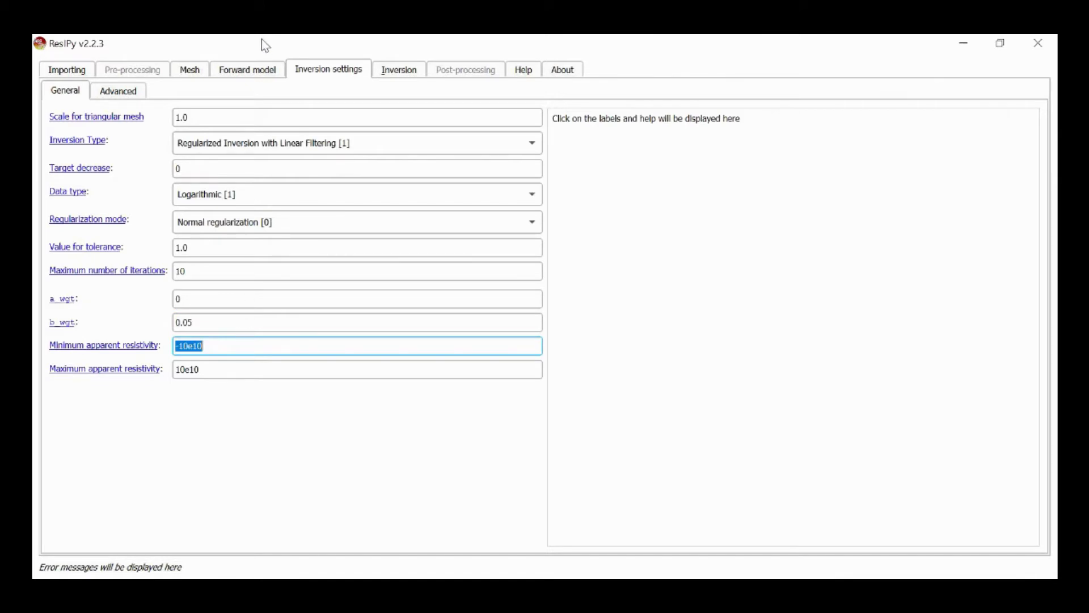
pyautogui.click(193, 71)
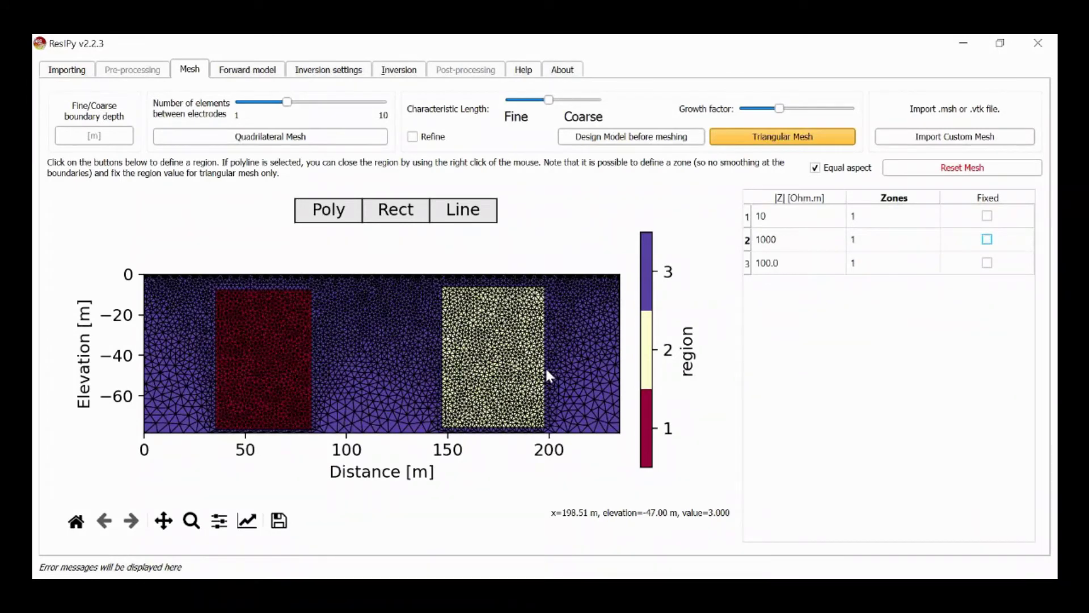
# Clear the model design and regenerate a single-region triangular mesh.
pyautogui.click(651, 140)
pyautogui.click(755, 143)
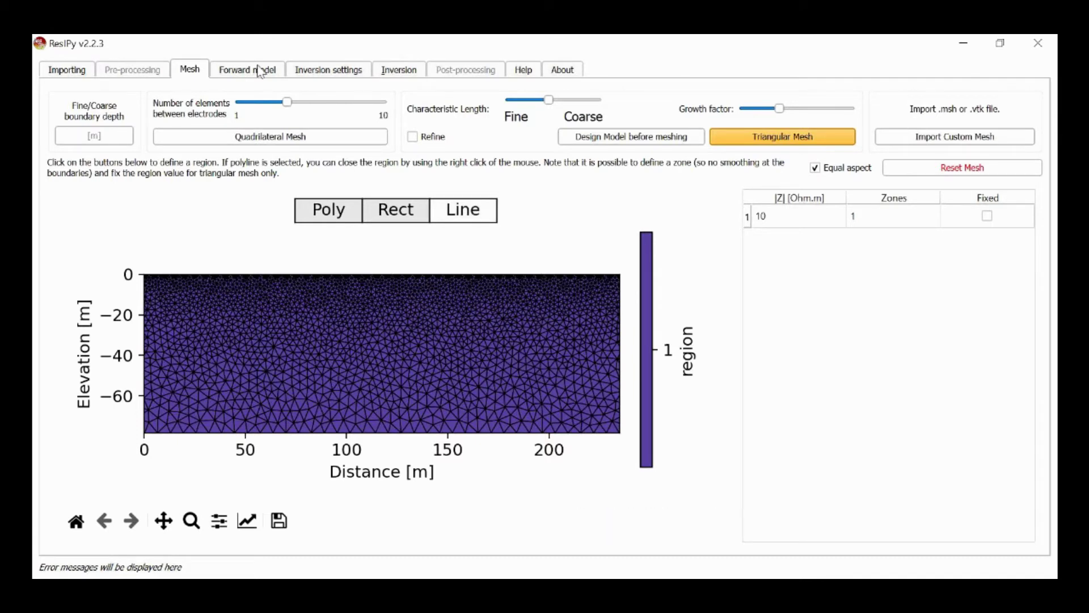
# Invert the synthetic data, converging in two iterations to a 0.98 RMS misfit.
pyautogui.click(388, 71)
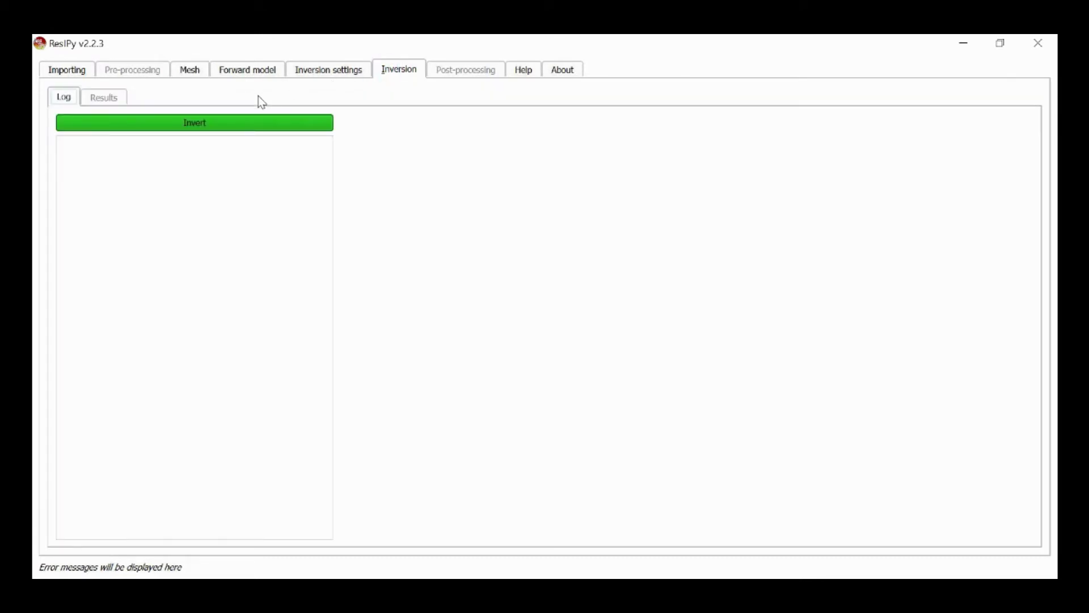
pyautogui.click(149, 130)
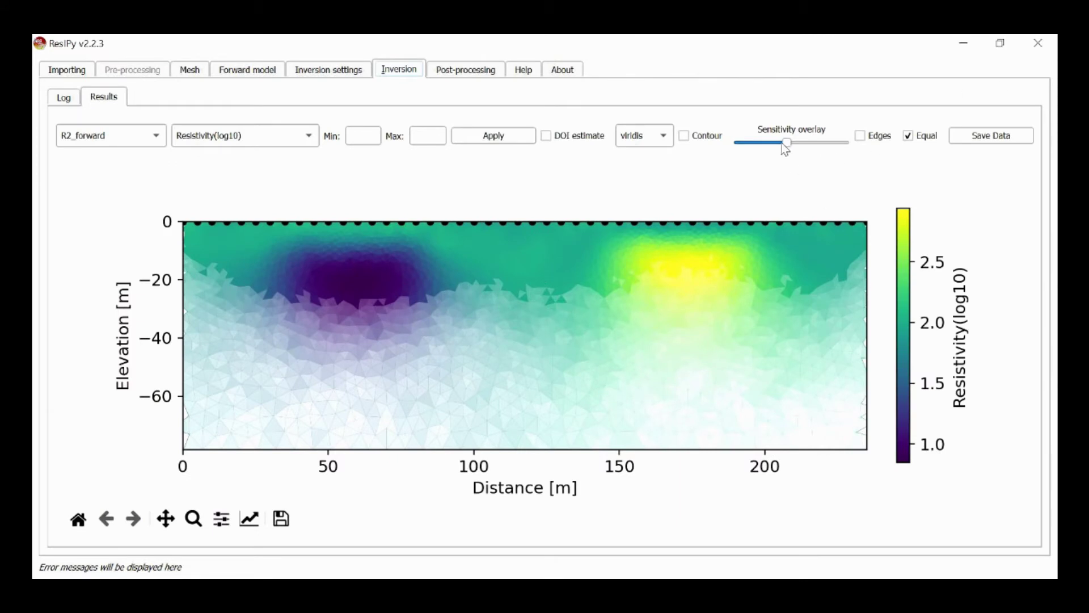
# Remove sensitivity shading, use the jet colour map, and fix colour limits at 1 to 3.
pyautogui.moveTo(786, 142); pyautogui.dragTo(727, 141)
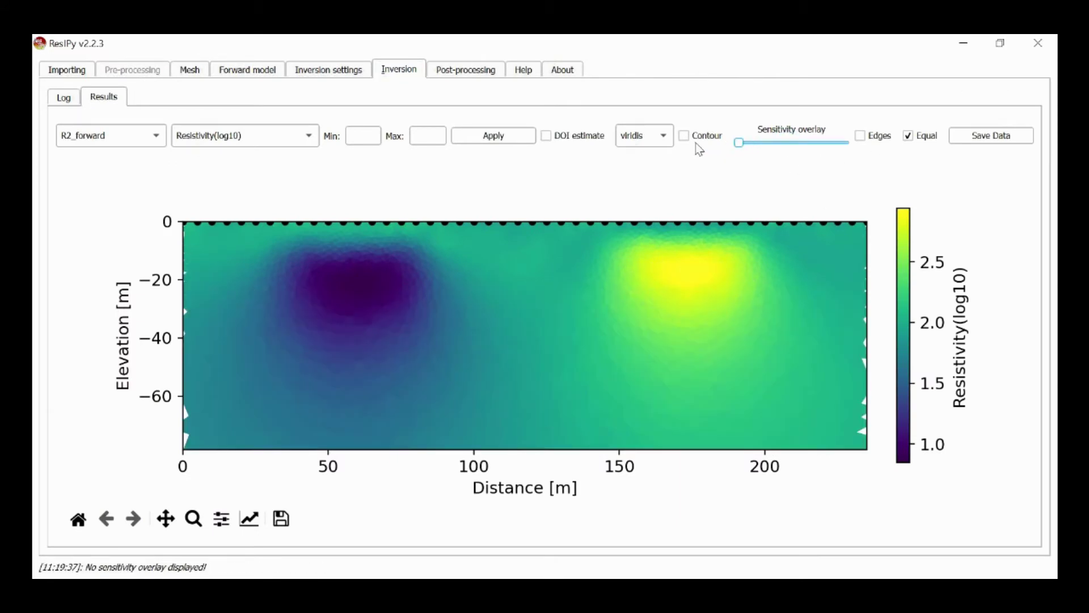
pyautogui.click(632, 146)
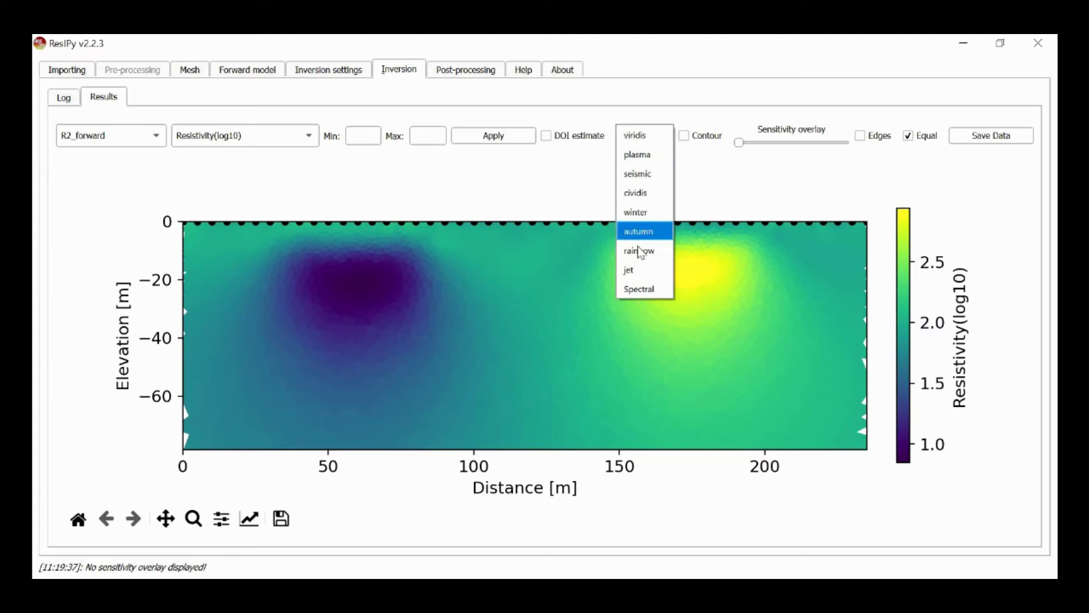
pyautogui.click(630, 269)
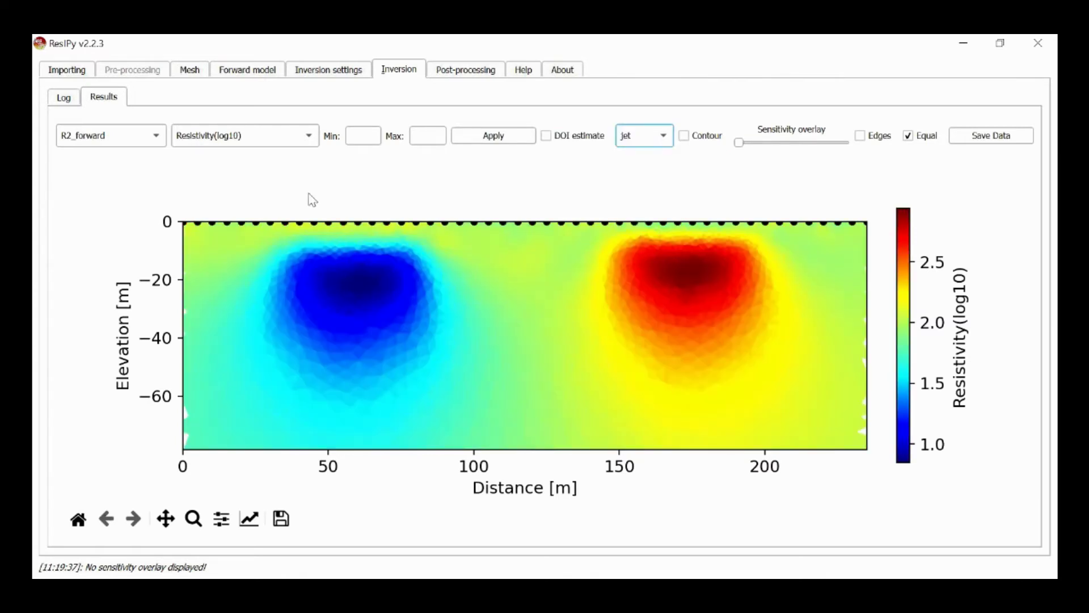
pyautogui.click(362, 136)
pyautogui.write('1')
pyautogui.click(430, 137)
pyautogui.write('3')
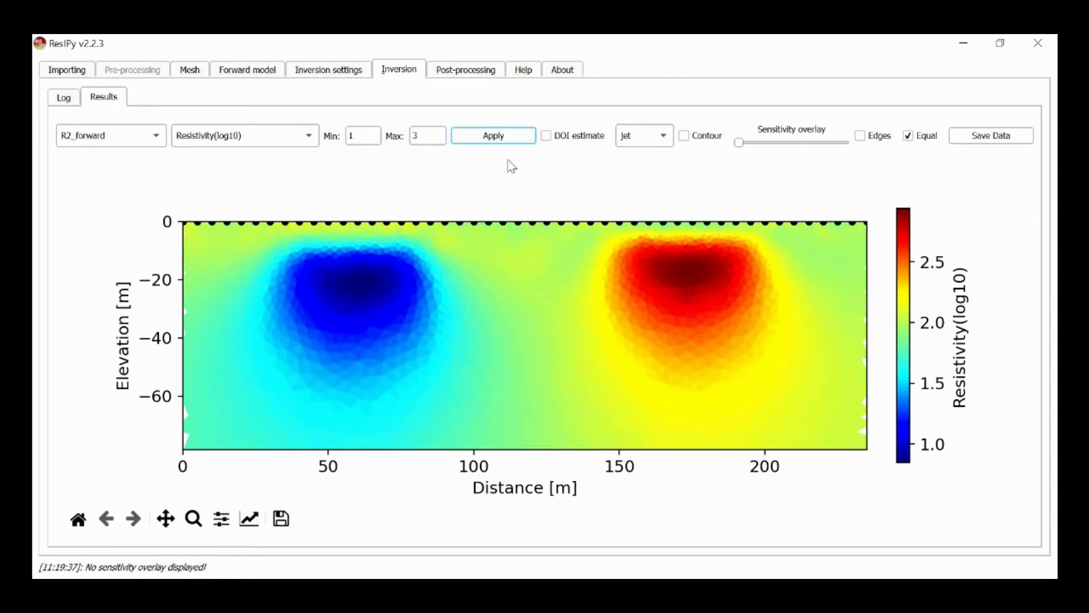
pyautogui.click(507, 137)
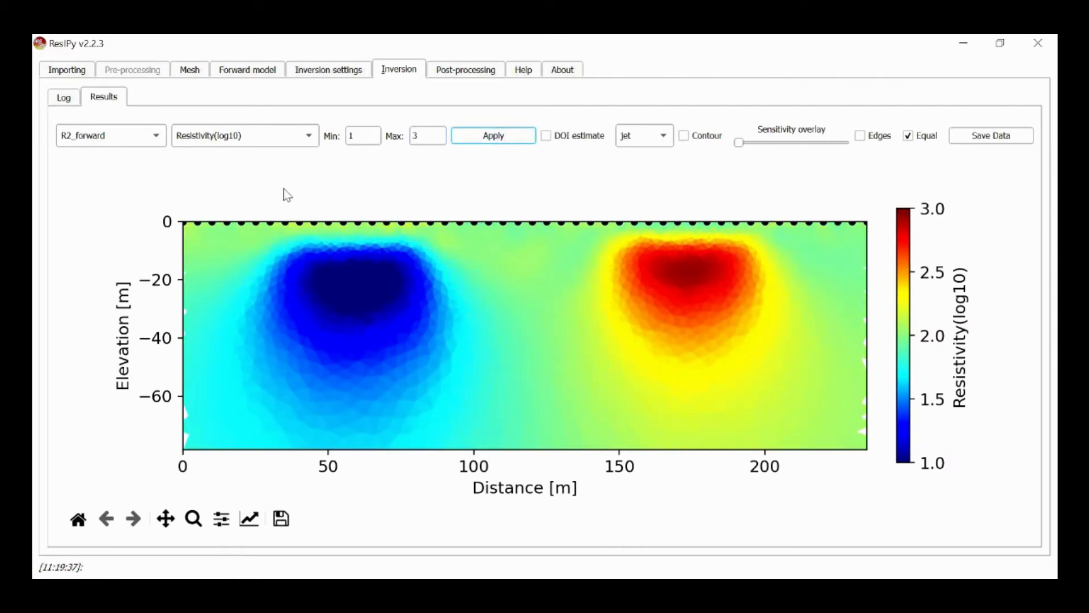
pyautogui.click(125, 141)
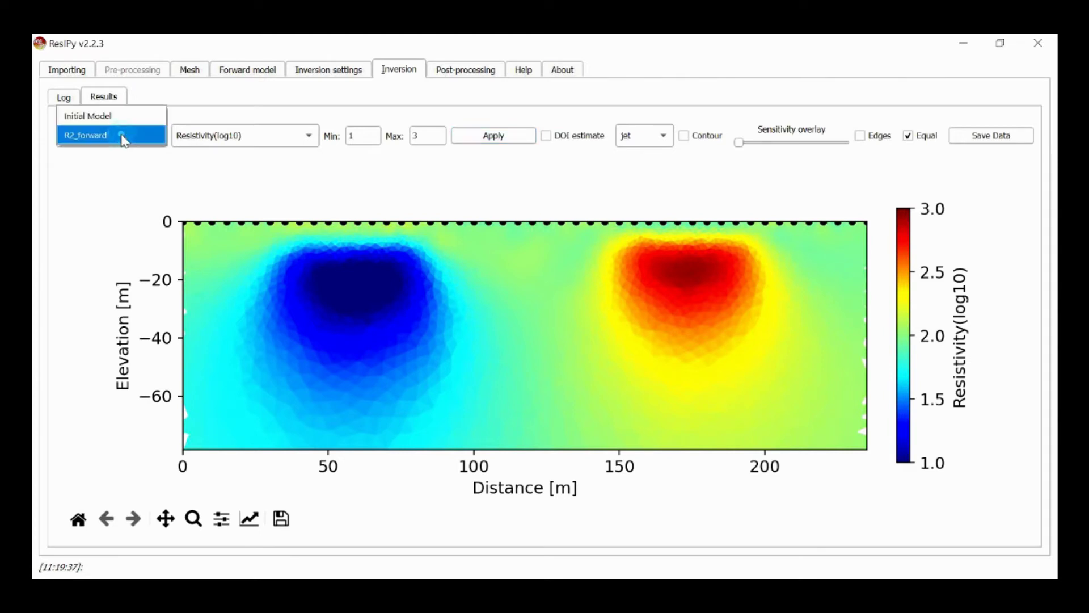
pyautogui.click(116, 120)
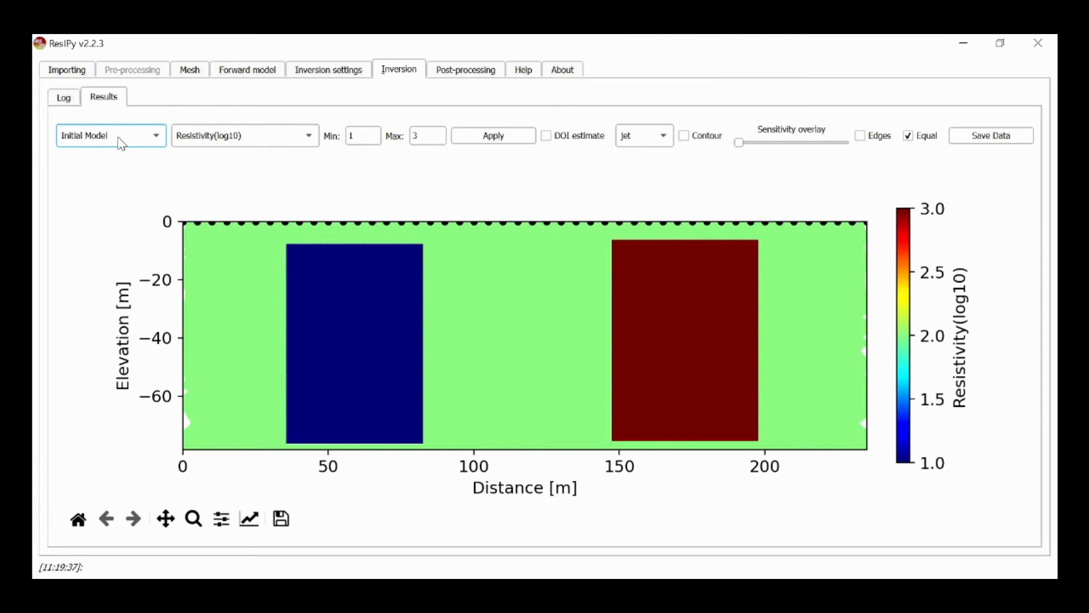
pyautogui.click(121, 141)
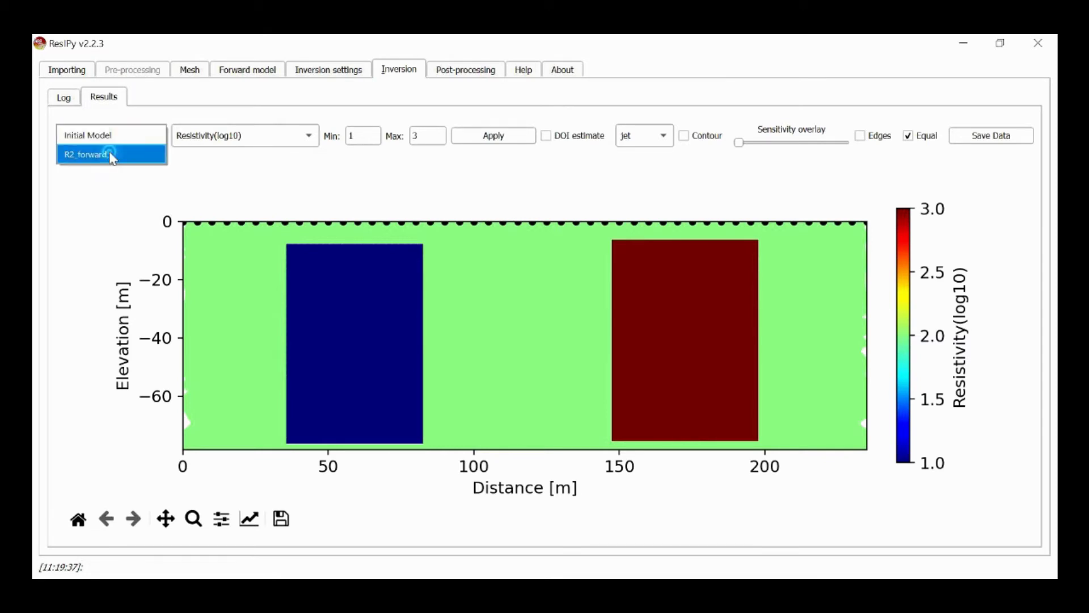
pyautogui.click(113, 156)
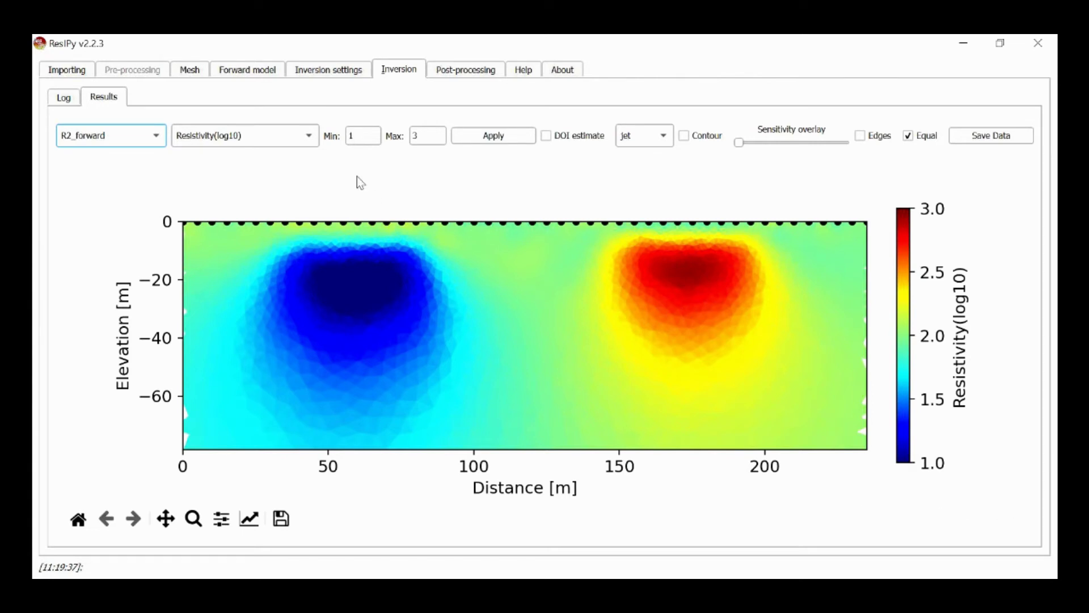
# Raise b_wgt to 0.2 in the General inversion settings, keeping a_wgt at 0.
pyautogui.click(339, 74)
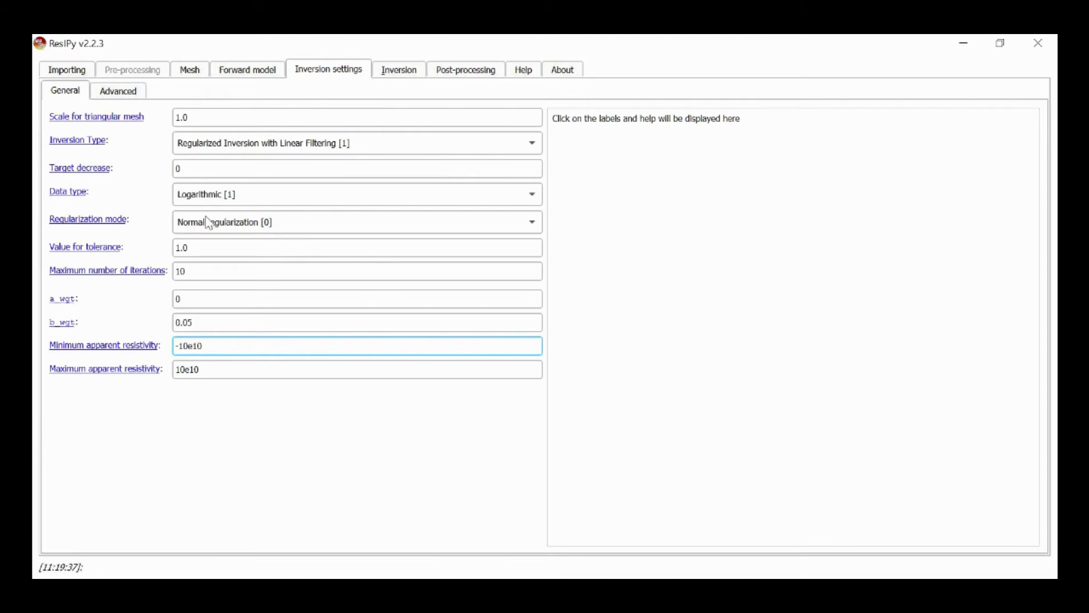
pyautogui.click(187, 347)
pyautogui.write('0')
pyautogui.click(238, 322)
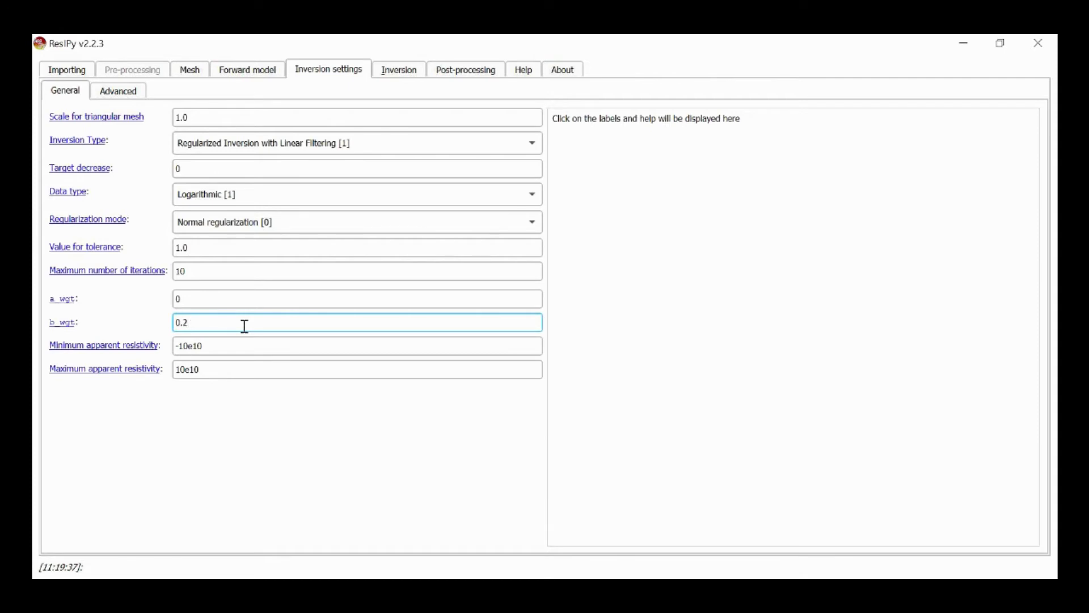
pyautogui.press('Tab')
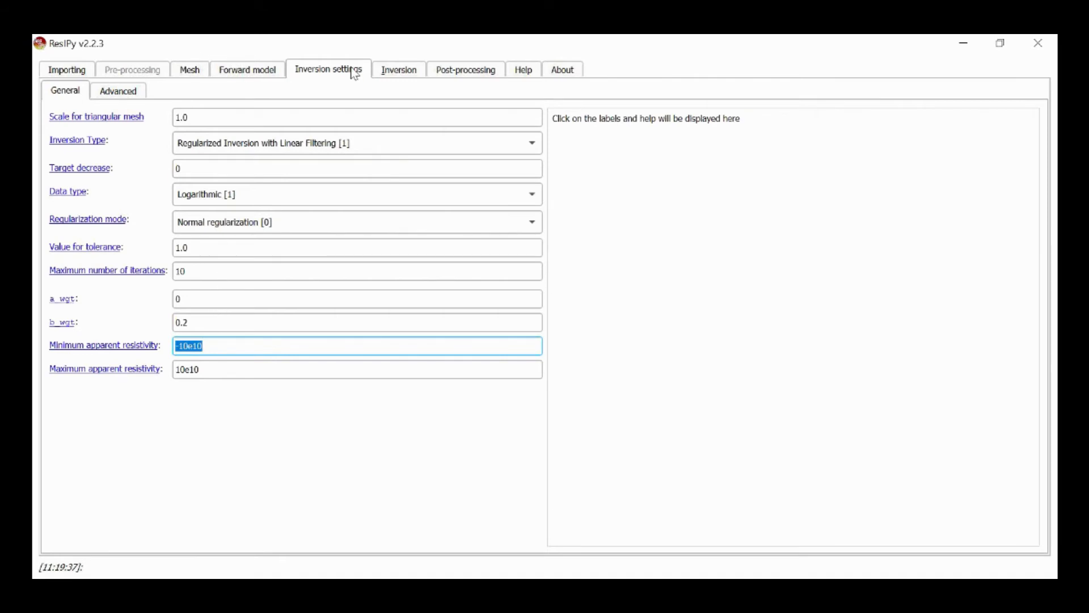
# Rerun the inversion with b_wgt 0.2, following progress in the Log sub-tab.
pyautogui.click(403, 70)
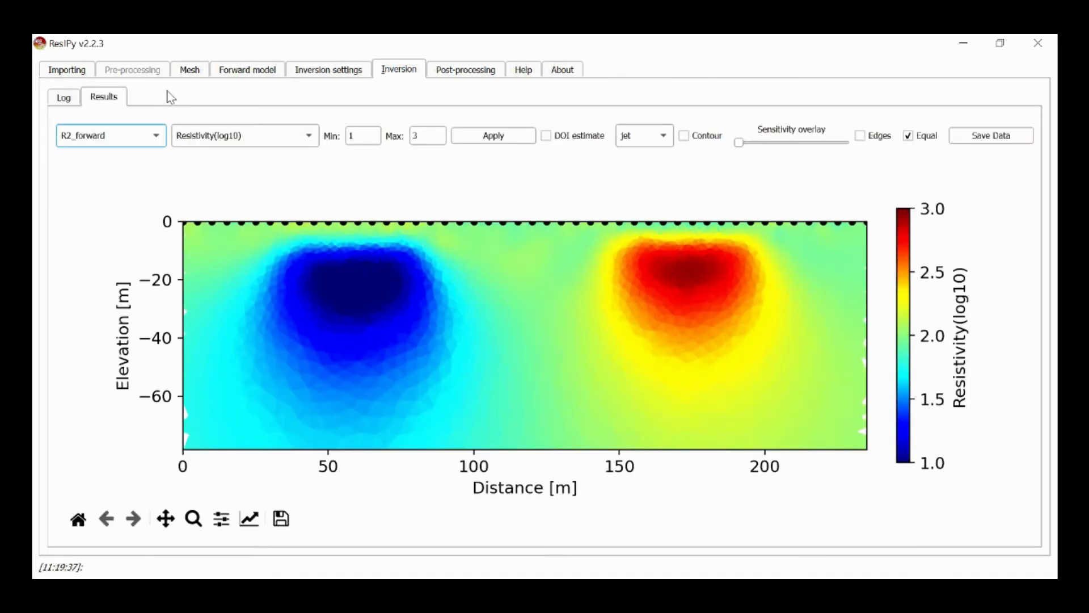
pyautogui.click(63, 97)
pyautogui.click(134, 123)
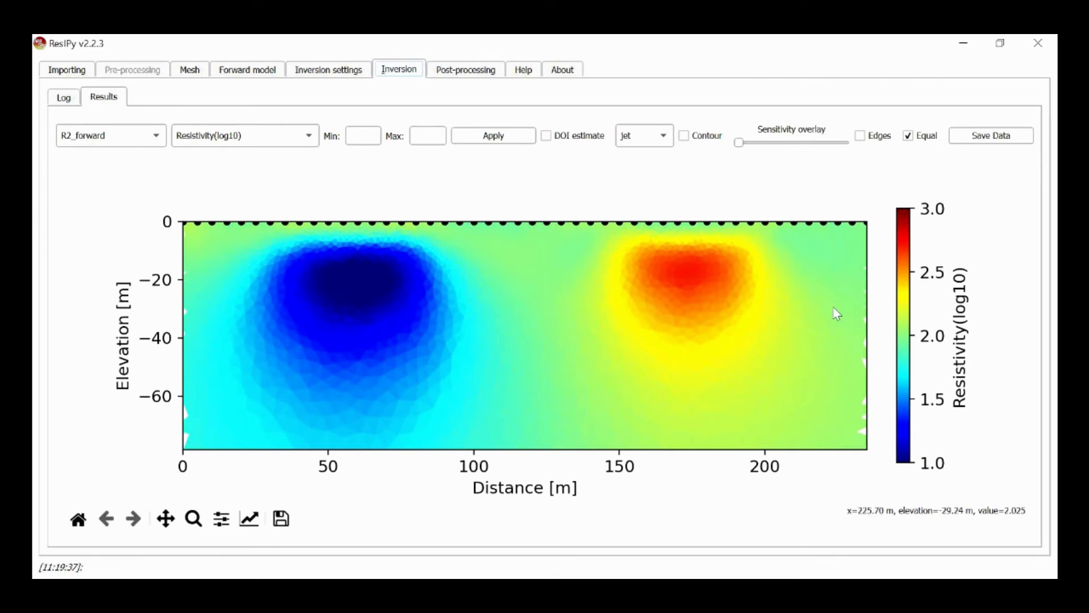
# Change the b_wgt data error in the inversion settings to 0.01, then show the inversion log.
pyautogui.click(348, 76)
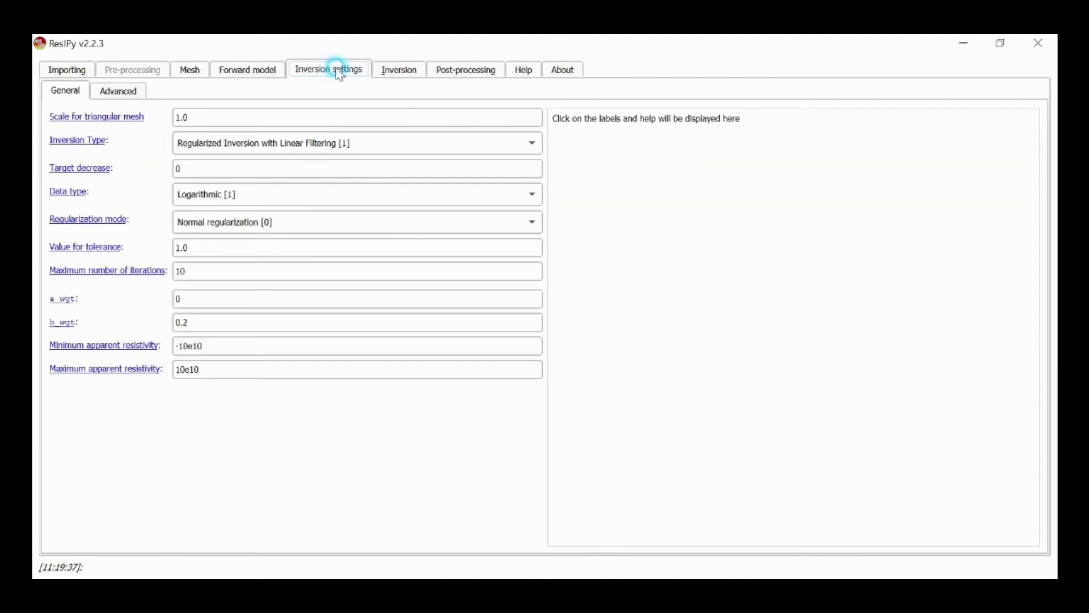
pyautogui.click(217, 321)
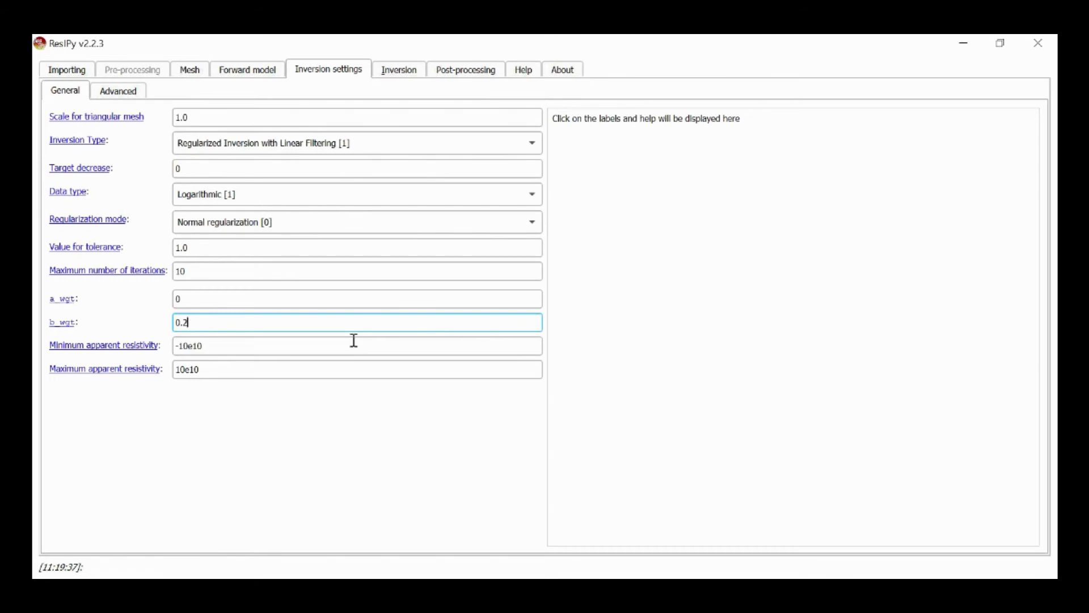
pyautogui.press('BackSpace')
pyautogui.write('01')
pyautogui.press('Tab')
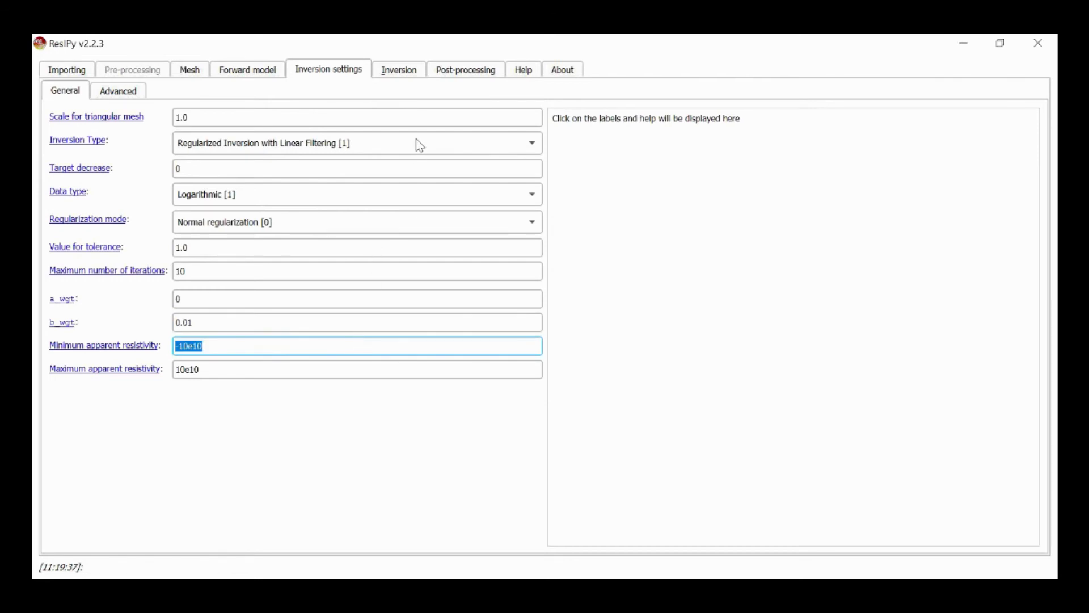
pyautogui.click(405, 70)
pyautogui.click(54, 101)
# Rerun the inversion with b_wgt 0.01 to produce the low-error R2_forward section.
pyautogui.click(163, 122)
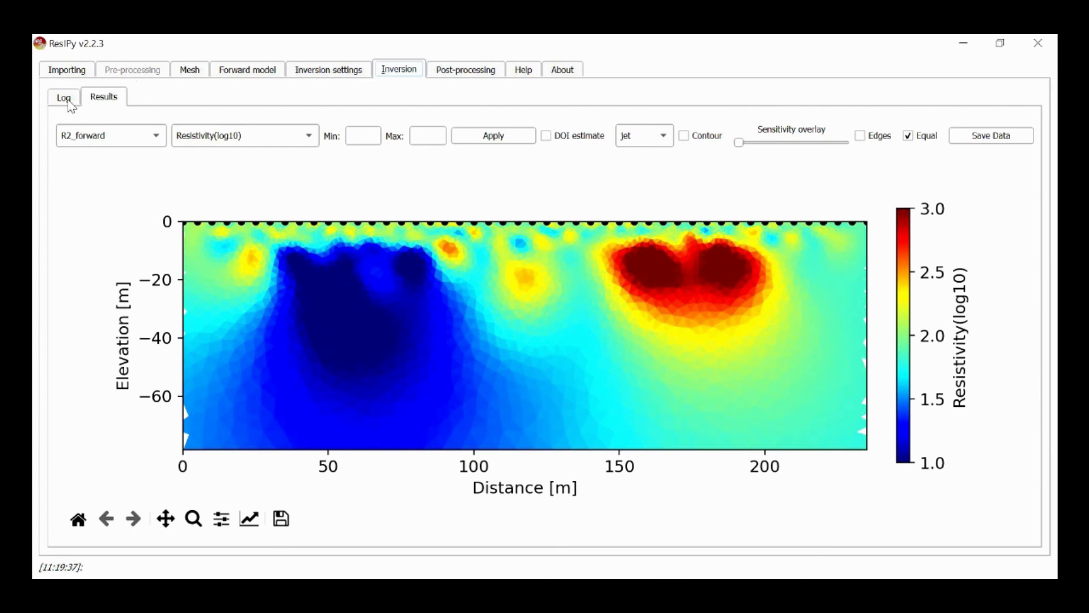
pyautogui.click(108, 142)
pyautogui.click(102, 117)
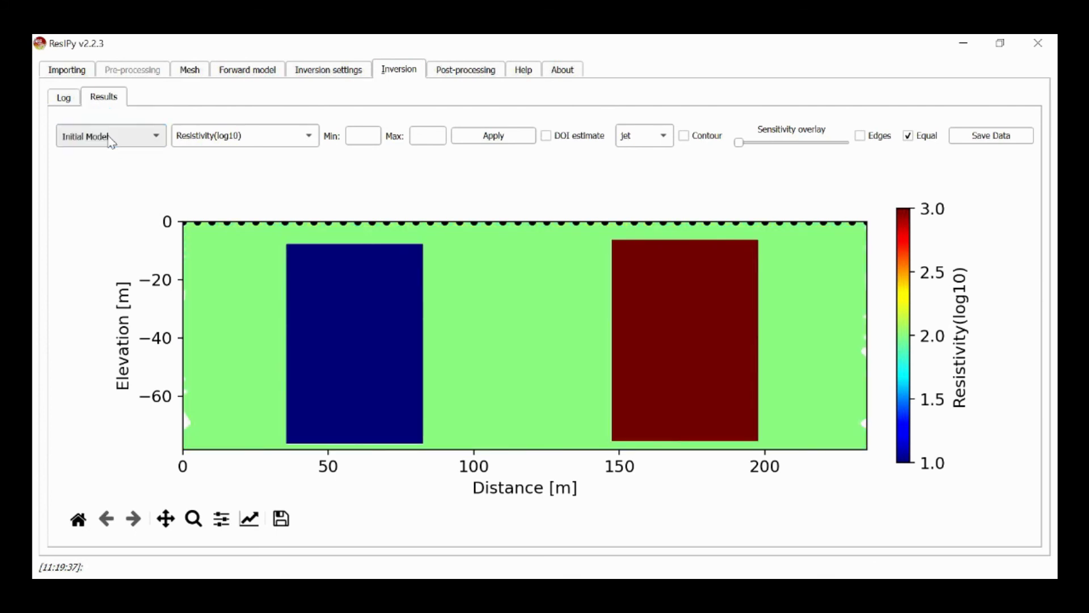
pyautogui.click(107, 131)
pyautogui.click(106, 159)
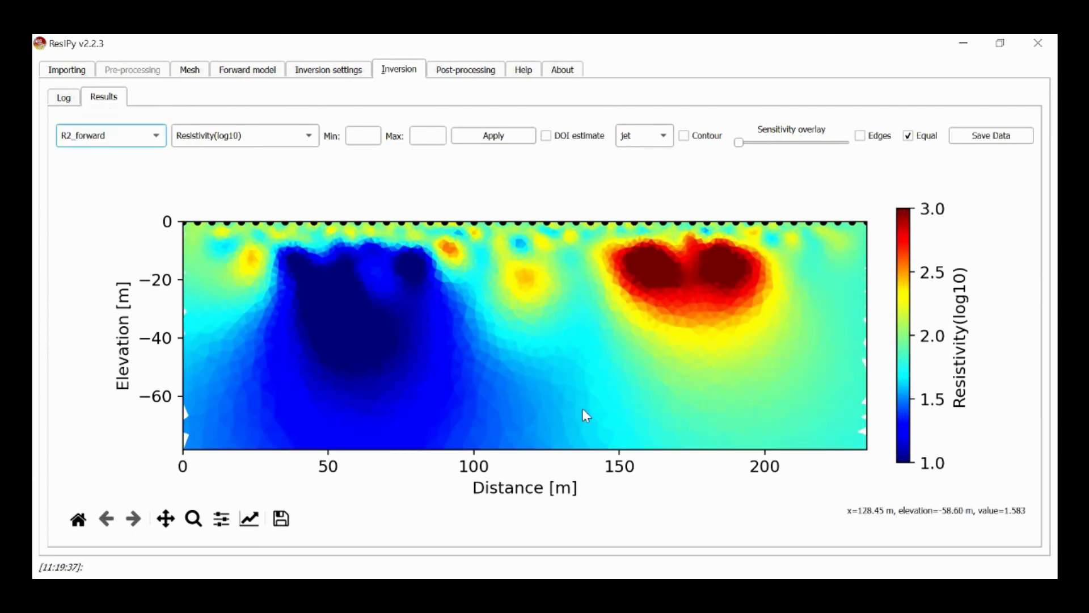